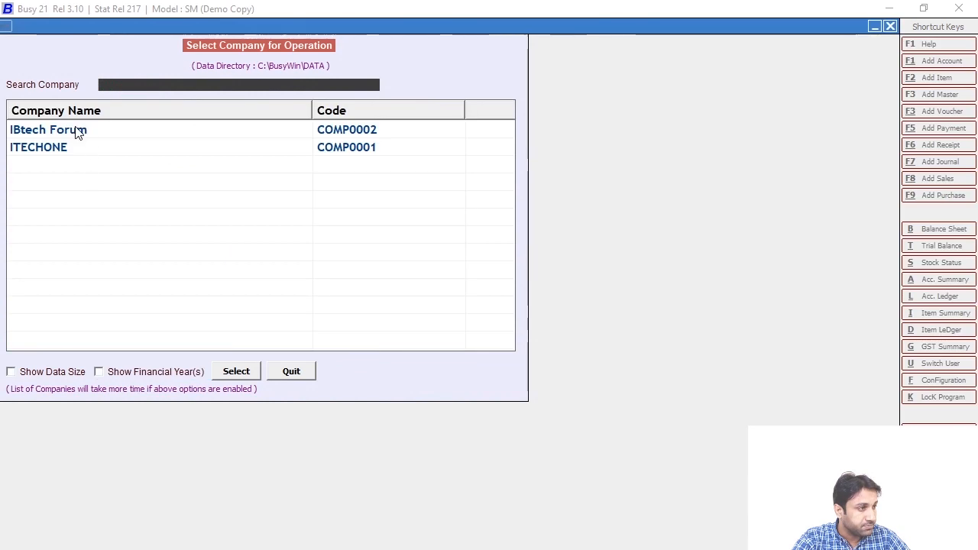
Log in to the IBtech Forum company and start a new sales voucher
left_click(234, 372)
type("IB")
key("Return")
type("IB")
key("Return")
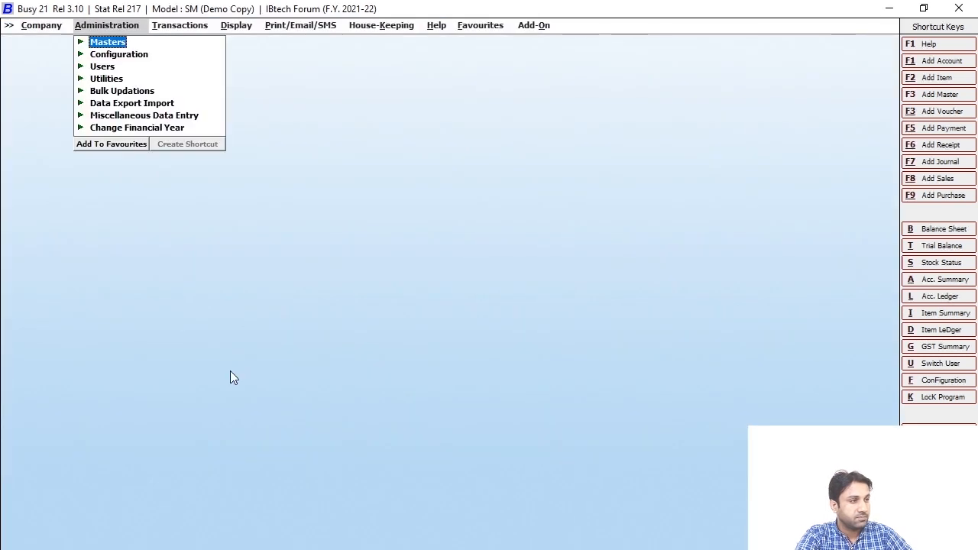
key("Escape")
left_click(176, 25)
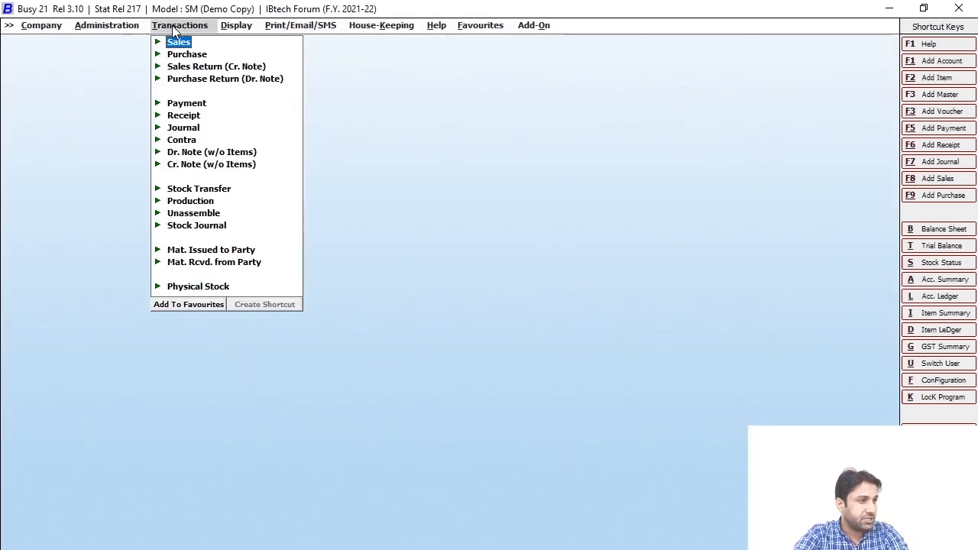
left_click(180, 42)
left_click(204, 55)
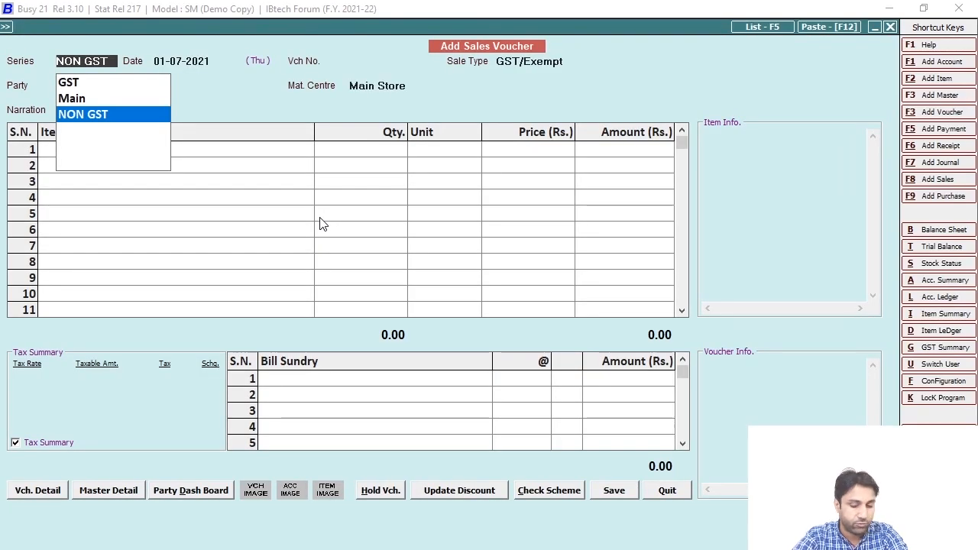
Set series GST, party Usman & Company and material centre Main Store
key("Up")
key("Up")
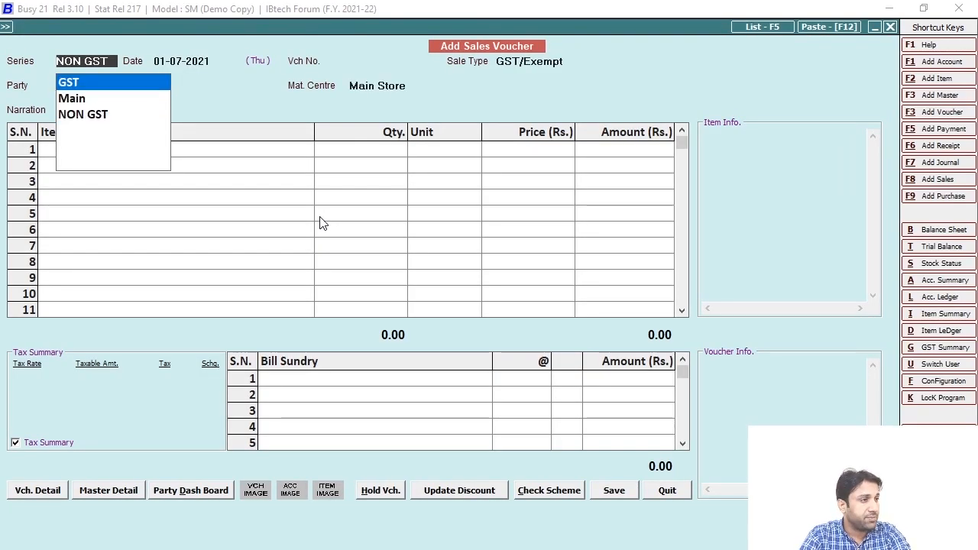
key("Return")
key("Return")
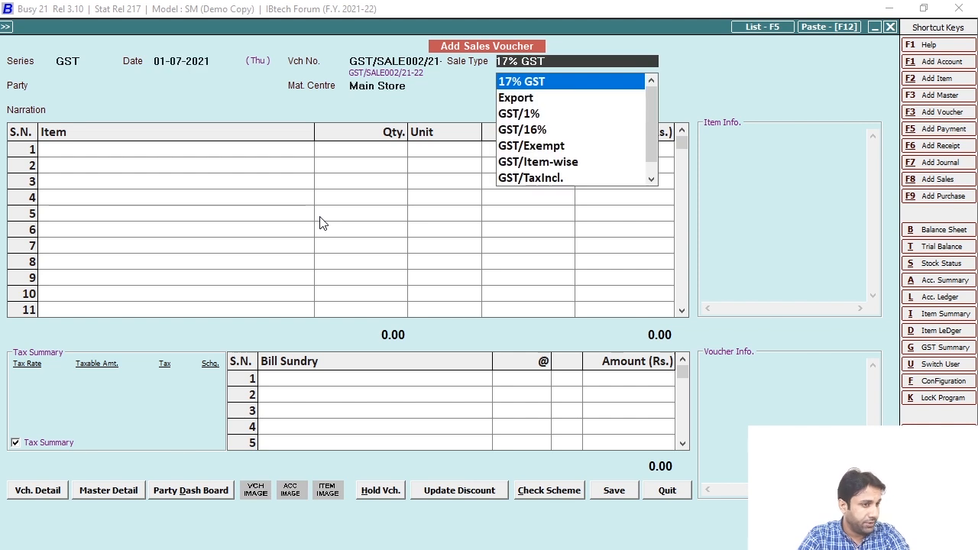
key("Return")
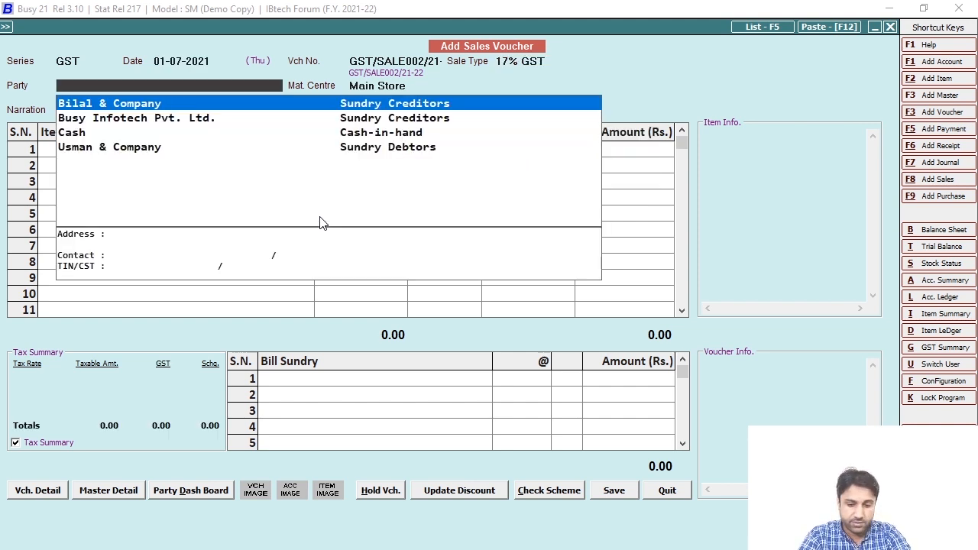
key("Down")
key("Down")
key("Down")
key("Return")
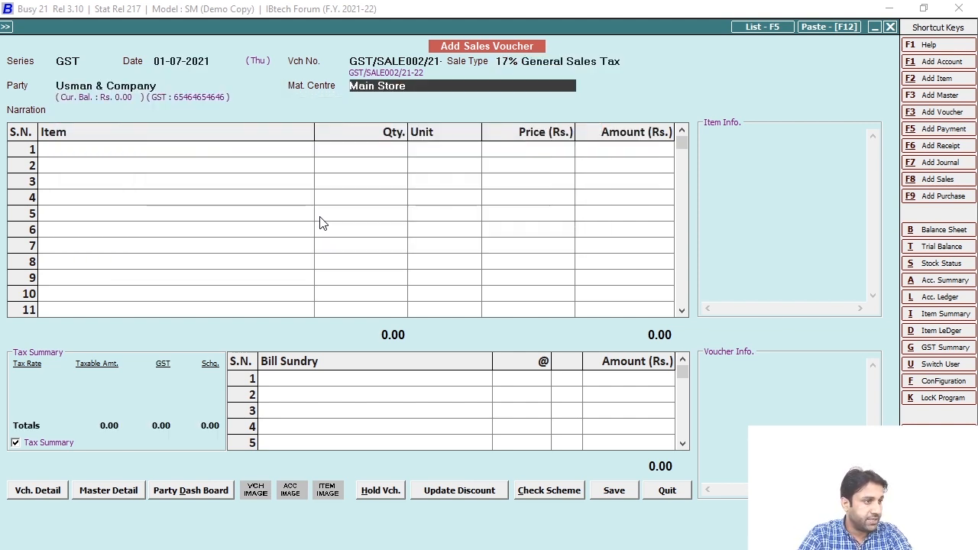
key("Return")
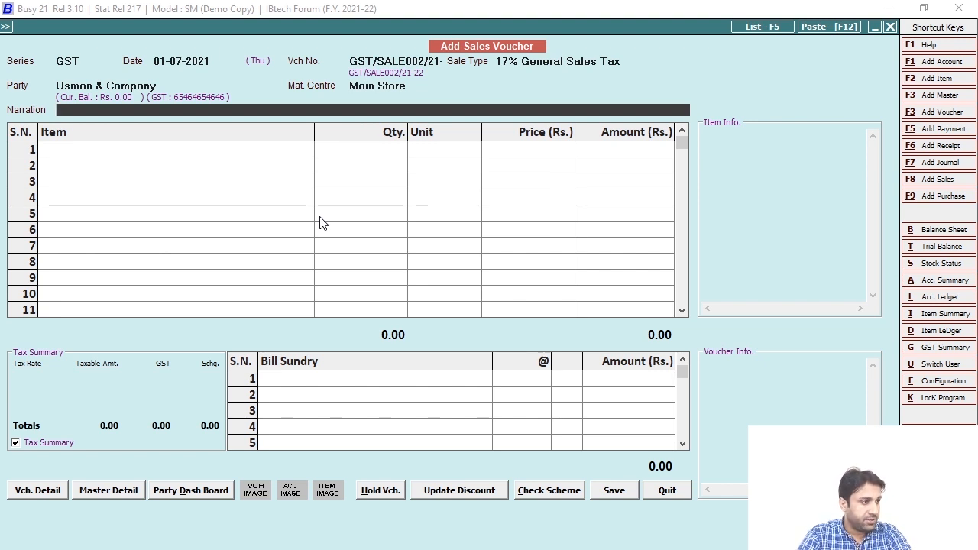
left_click(92, 64)
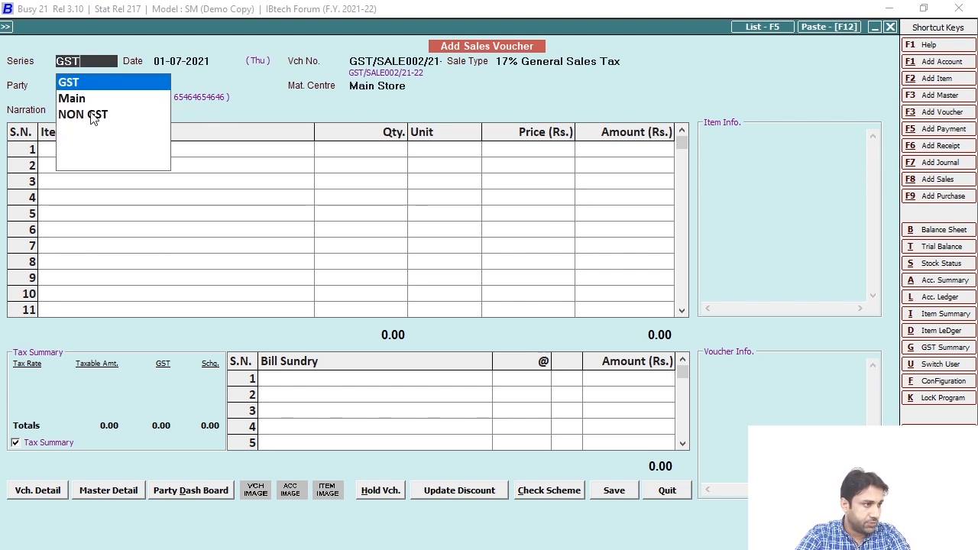
Open Vch. Series Configuration from the Vch. Detail options
left_click(36, 492)
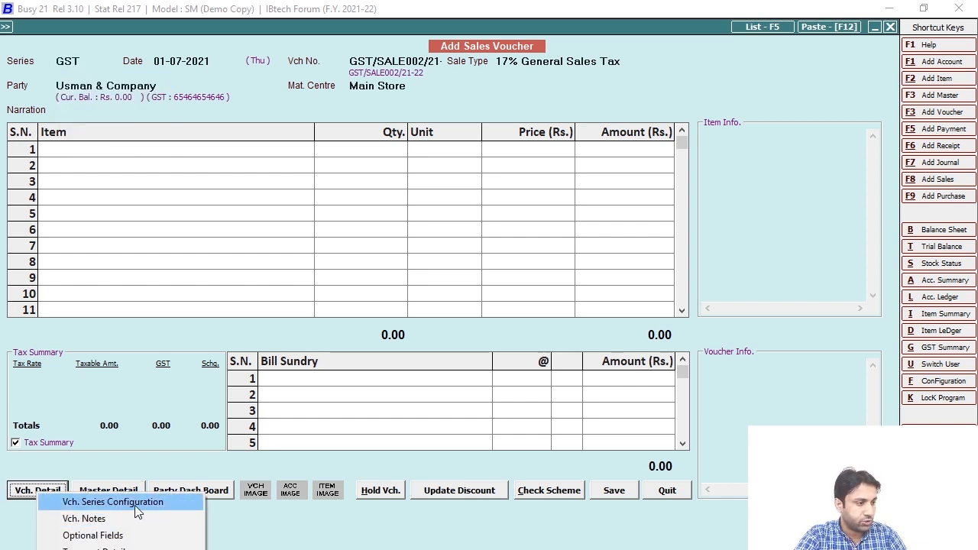
key("ctrl+1")
left_click(67, 500)
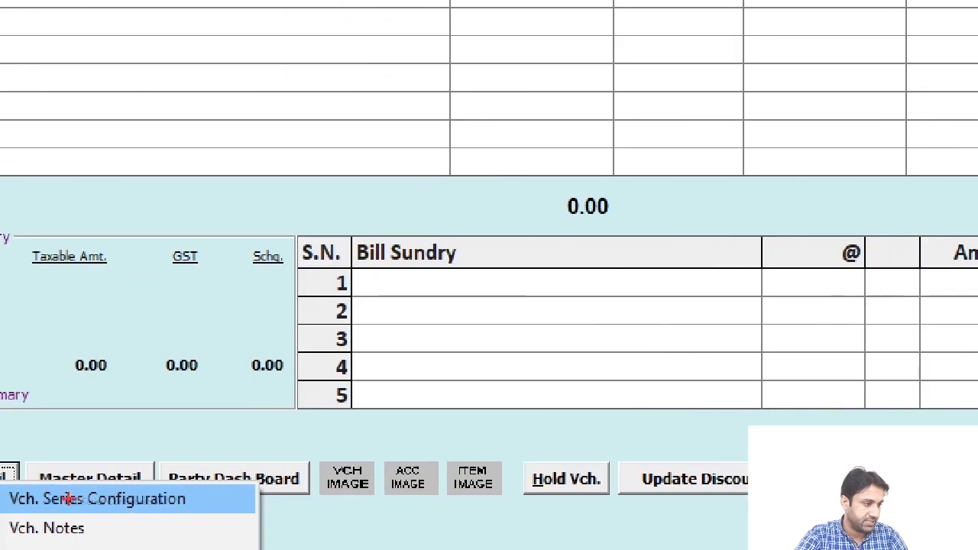
left_click_drag(0, 487, 181, 511)
key("Escape")
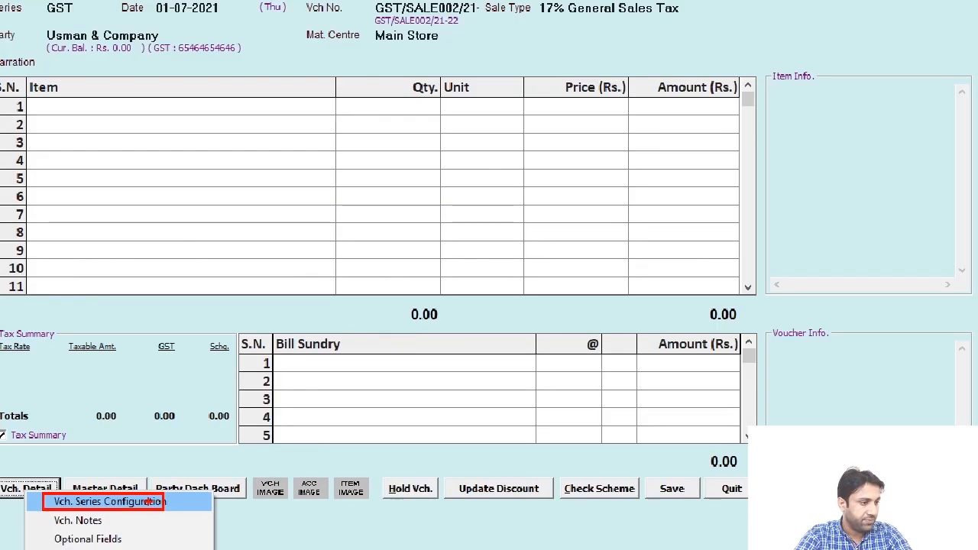
left_click(153, 500)
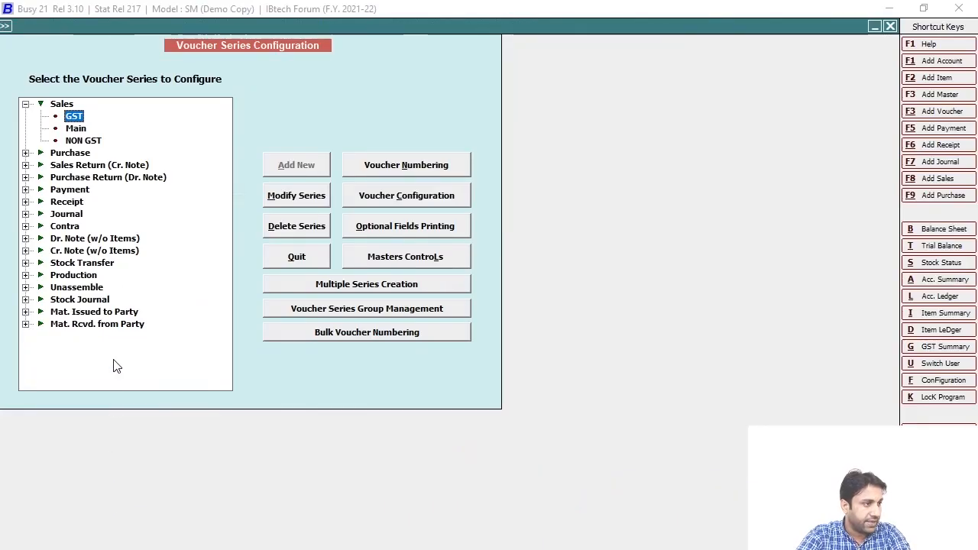
Pick the Sales > GST series in the tree and open its Voucher Configuration
left_click(76, 128)
left_click(90, 142)
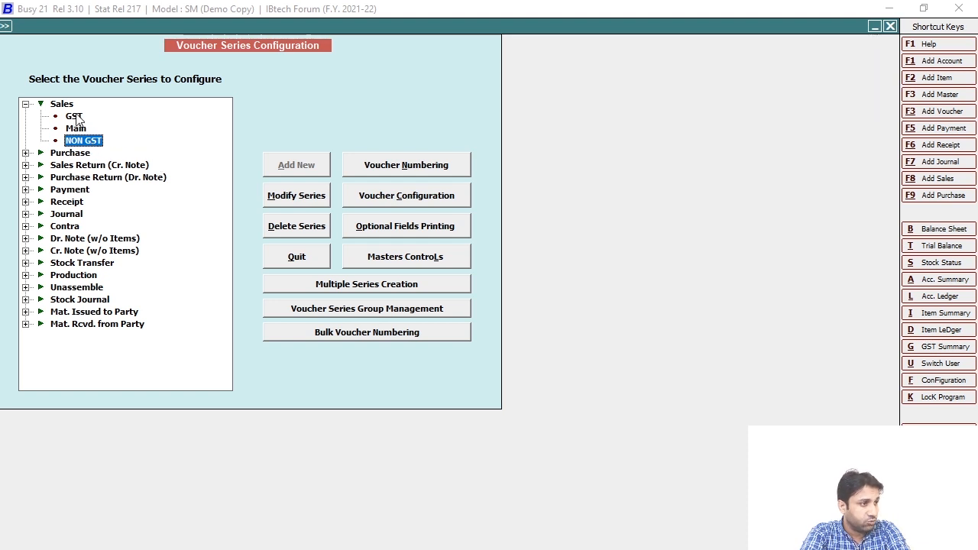
left_click(76, 117)
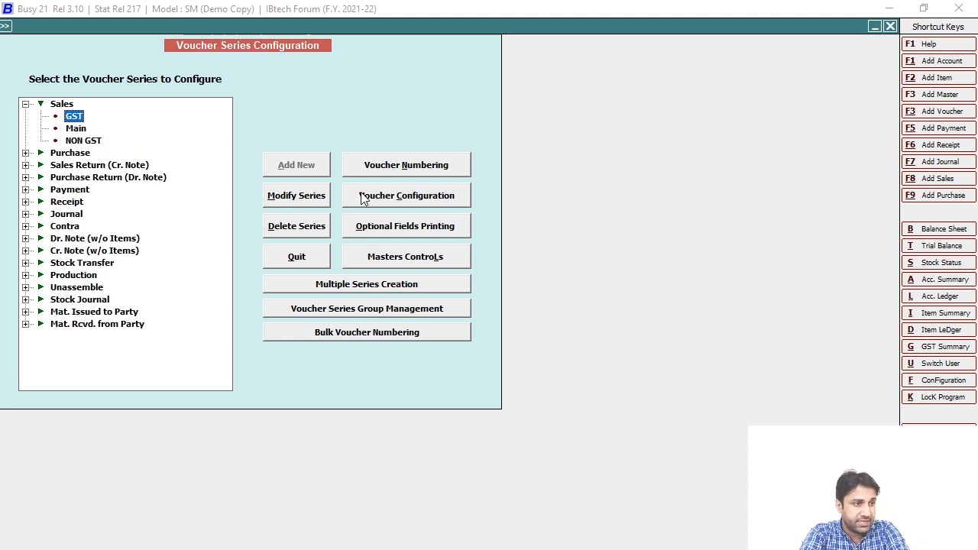
left_click(444, 202)
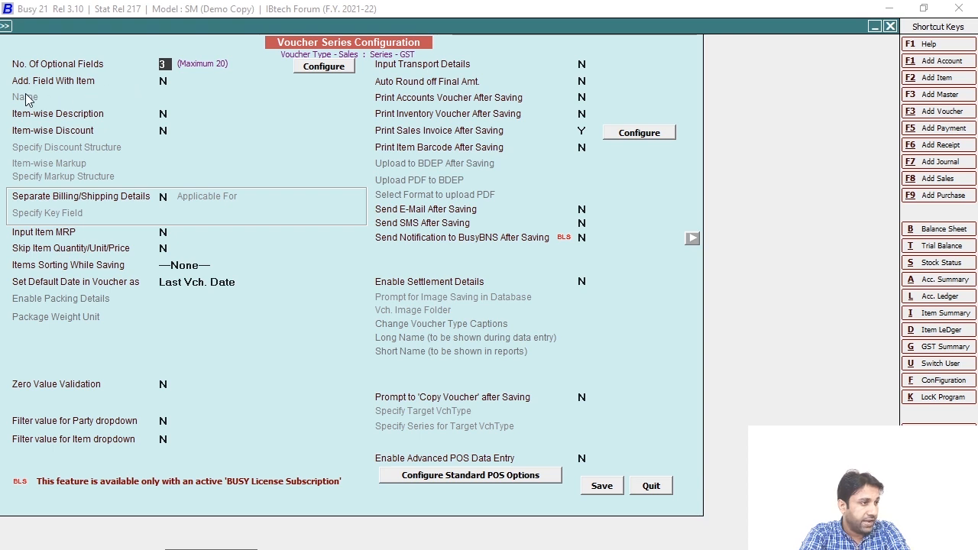
Set Add. Field With Item to Y, name the field TAB, and save
left_click(172, 82)
key("y")
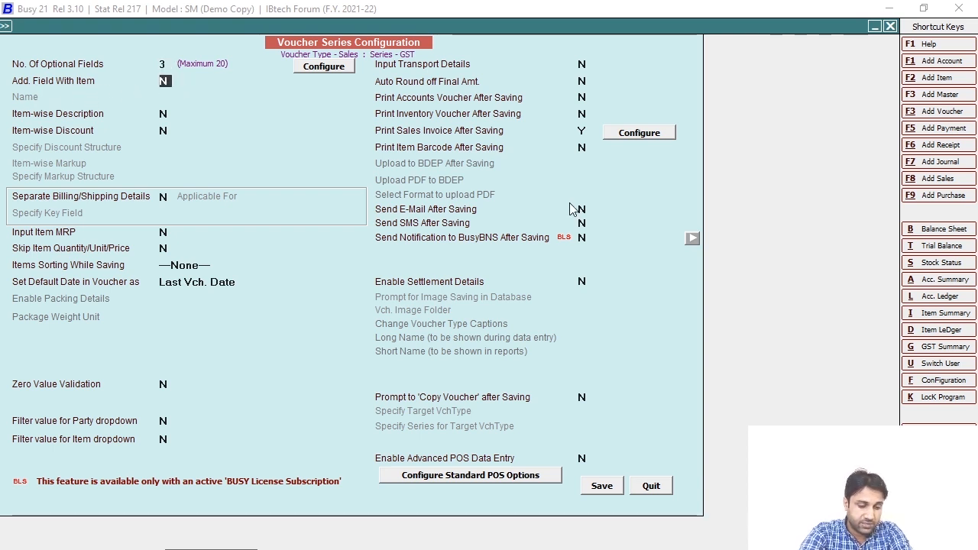
left_click(186, 96)
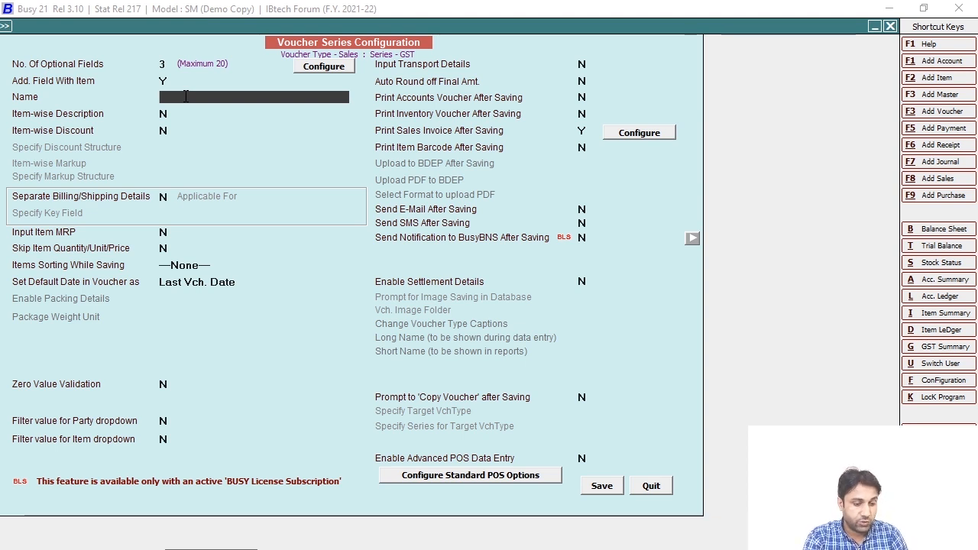
type("tAR")
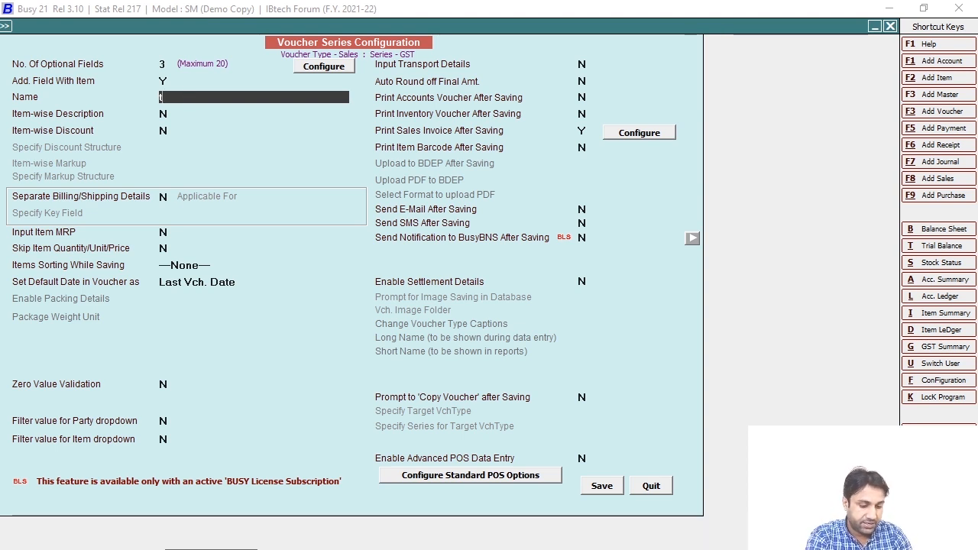
key("BackSpace")
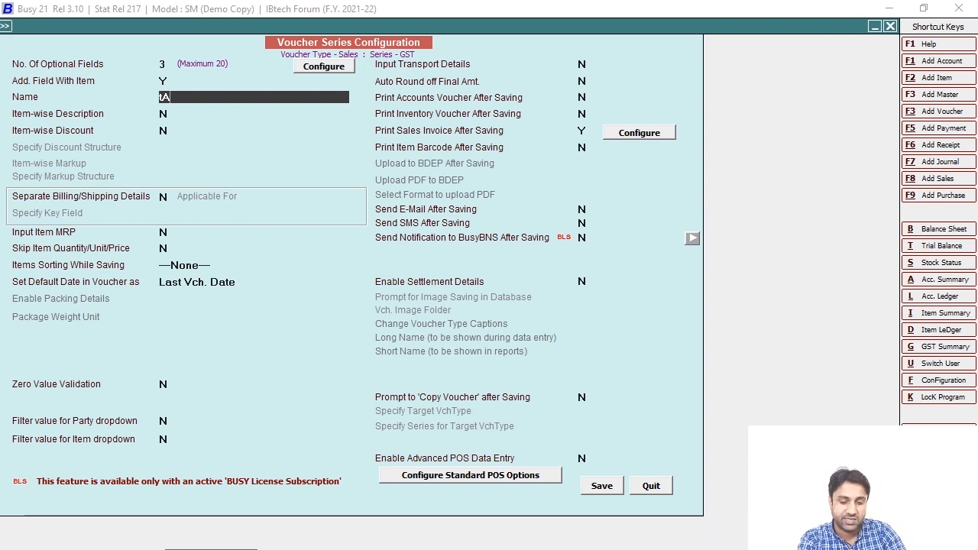
key("BackSpace")
key("BackSpace")
type("TAB")
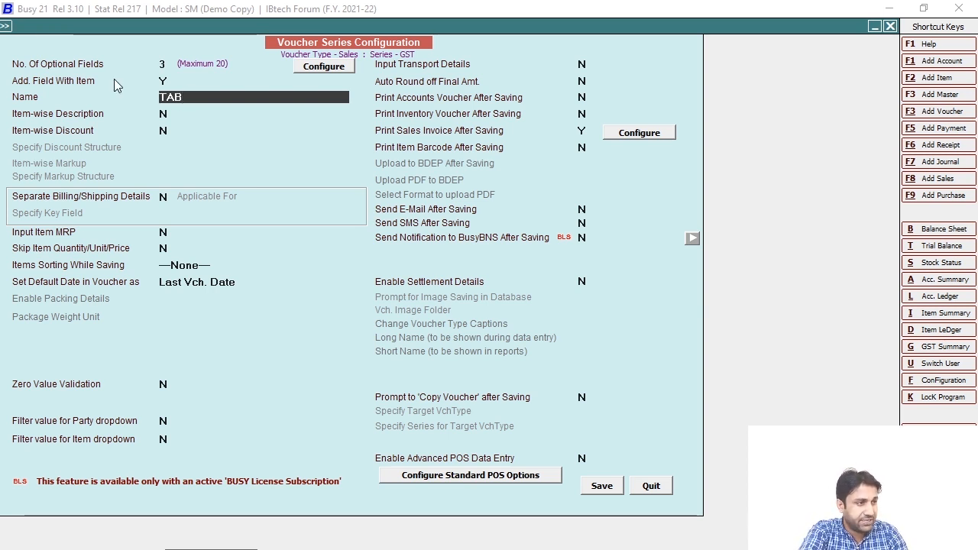
left_click(601, 487)
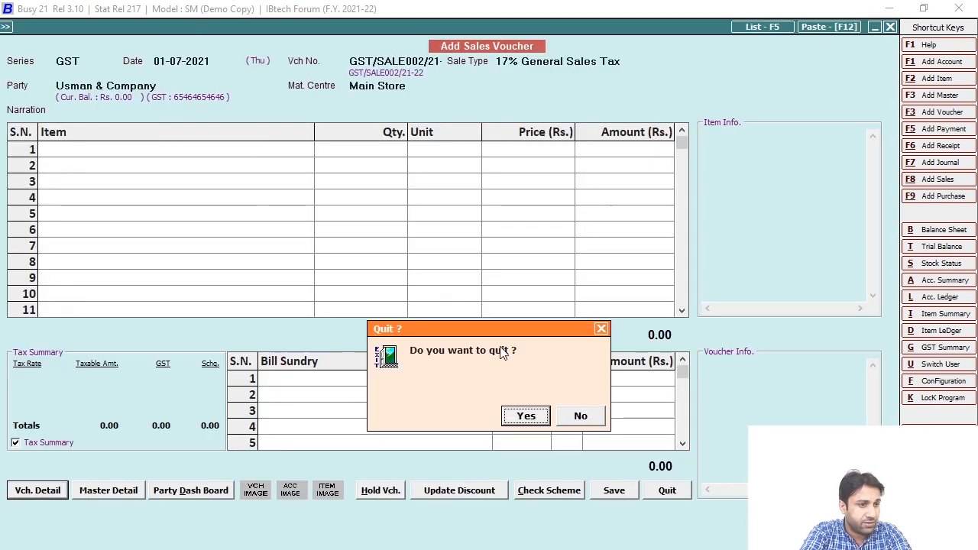
Try adding Nokia A31 Tab to the voucher, then discard that voucher
left_click(581, 415)
left_click(176, 153)
type("nok")
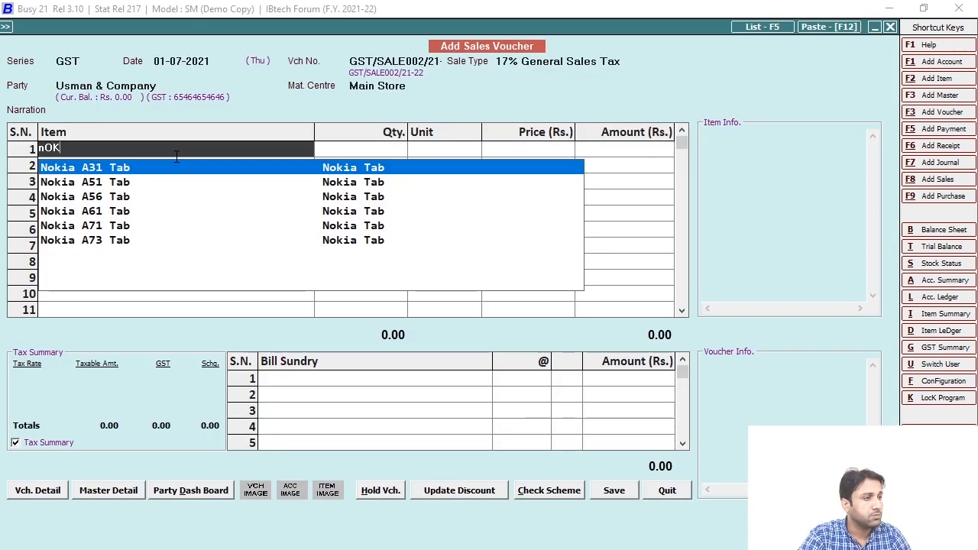
key("Return")
key("Escape")
key("Escape")
key("Escape")
left_click(520, 417)
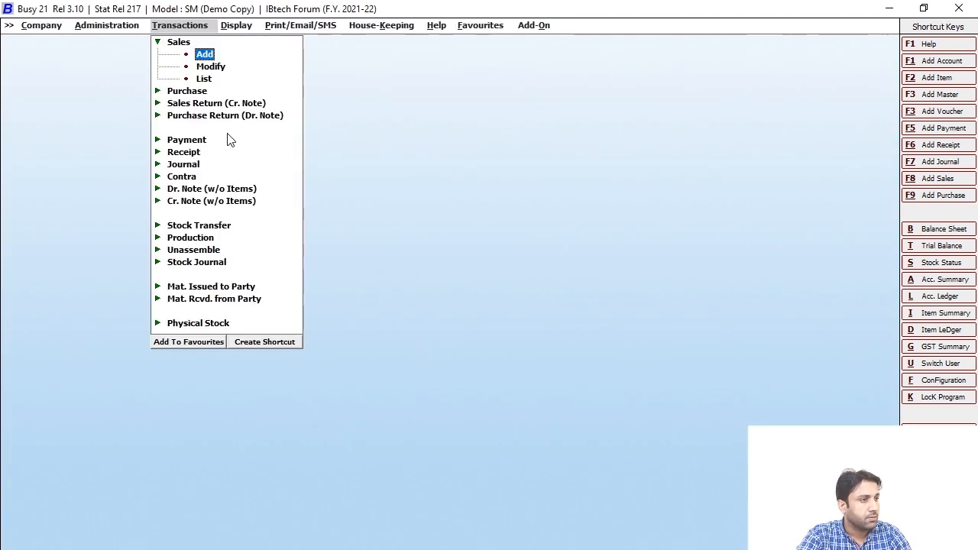
Start a new sales voucher and switch its series to GST
key("Return")
key("Return")
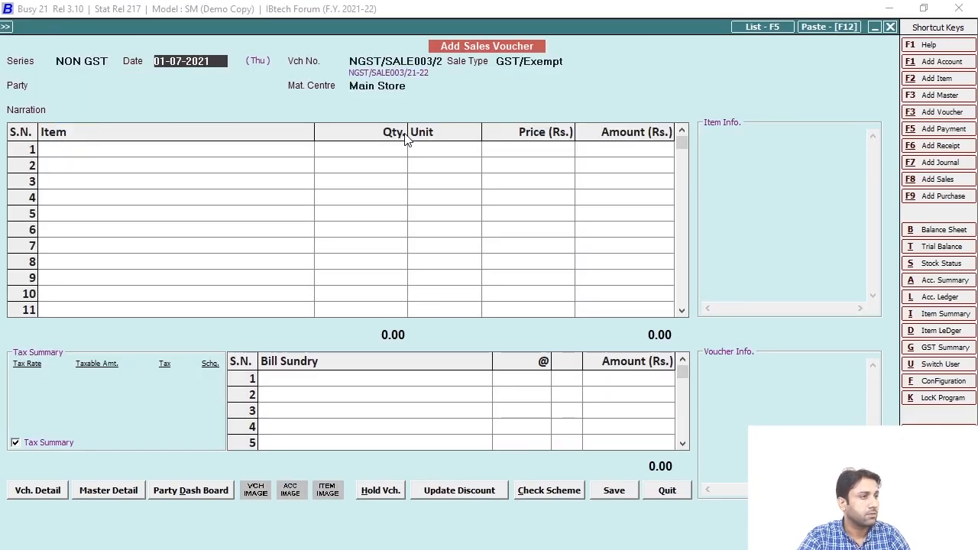
key("Return")
key("Escape")
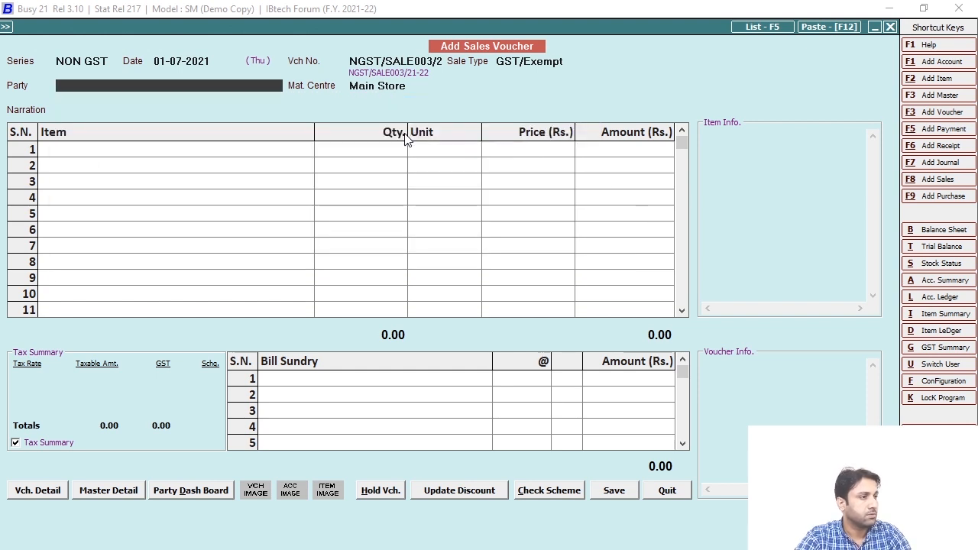
left_click(114, 61)
key("Up")
key("Up")
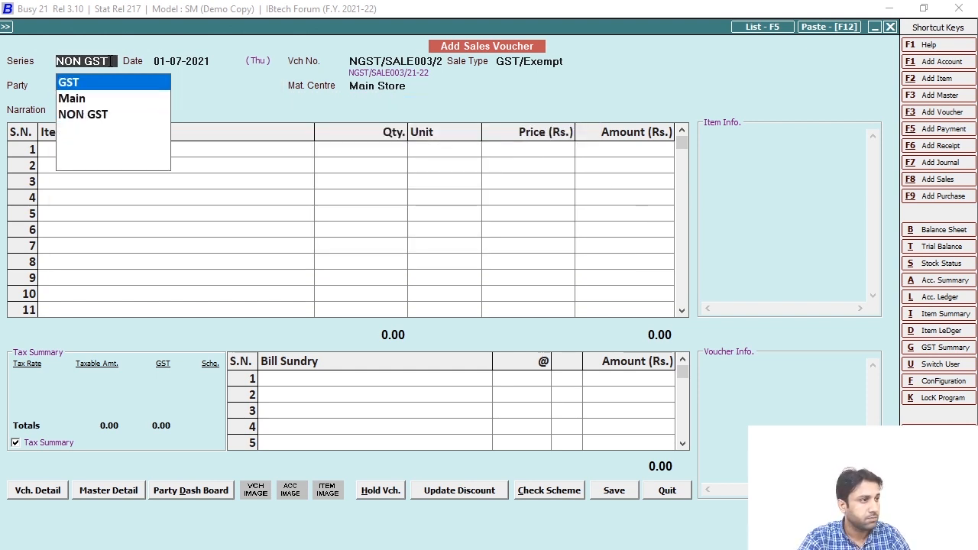
key("Return")
key("Return")
key("Return")
key("Return")
key("Return")
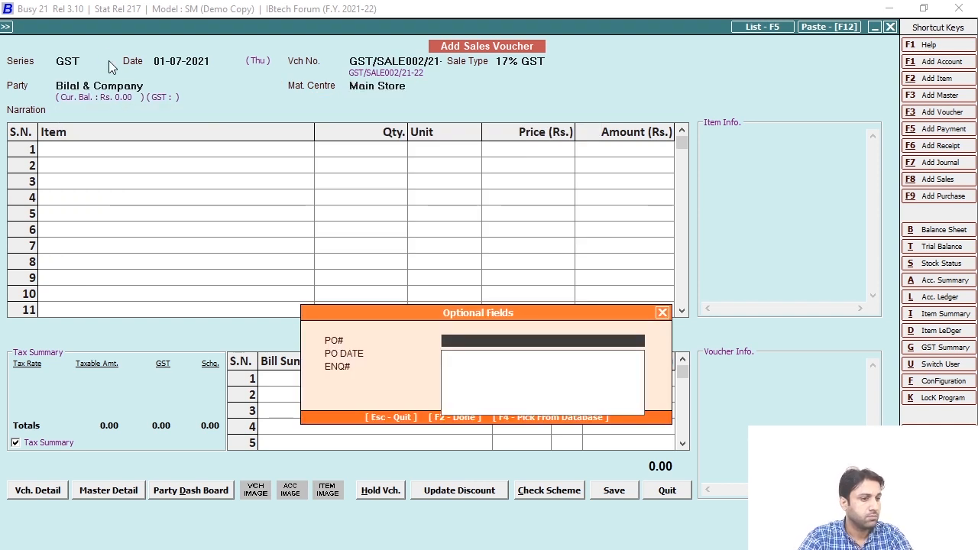
Add Nokia A31 Tab and enter test text in its TAB field
key("Escape")
type("nok")
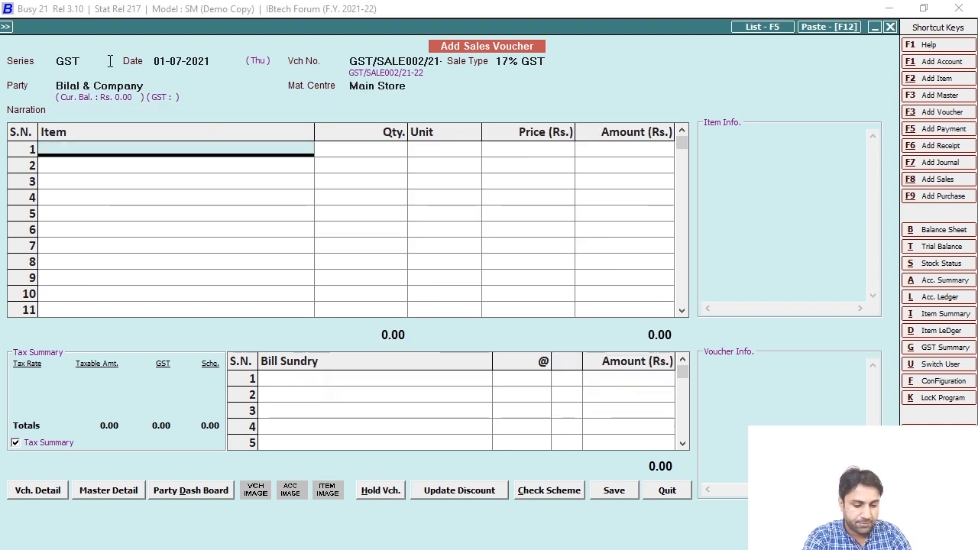
key("Return")
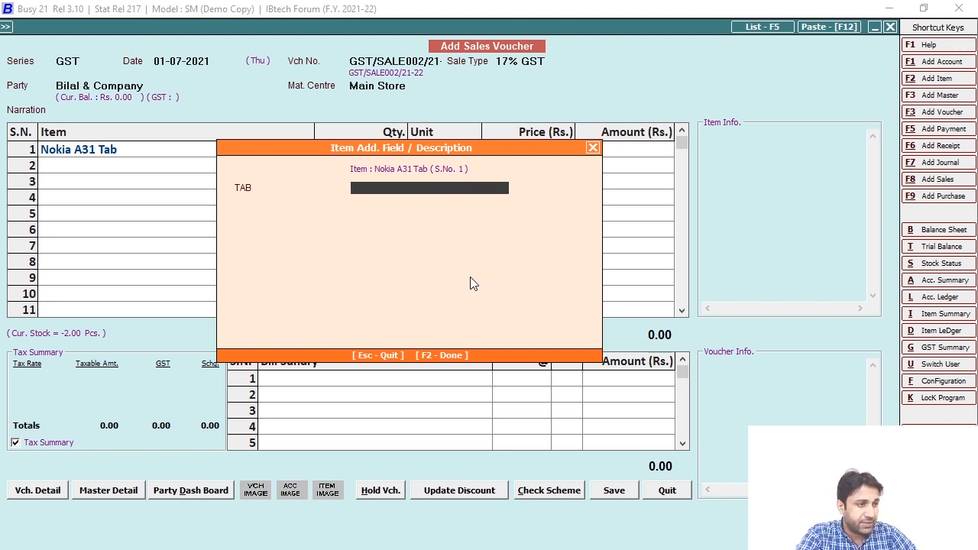
type("SJKFGJSFKSGFJSGFJSS")
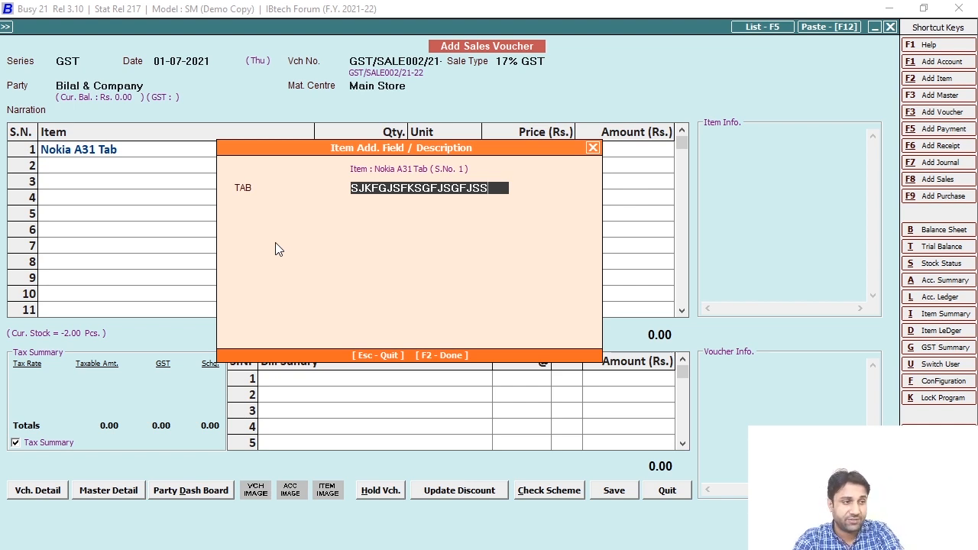
key("F2")
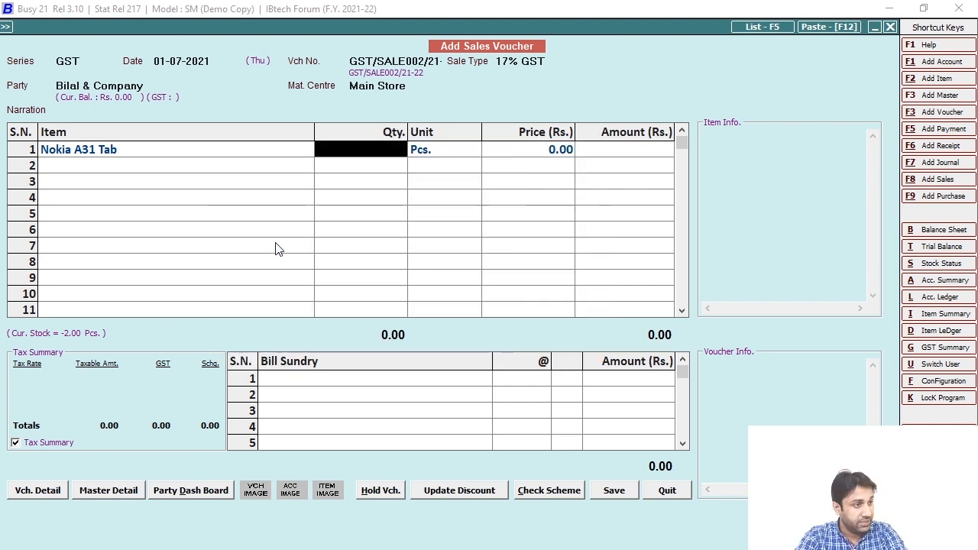
left_click(47, 494)
For Sales GST, set Add. Field With Item to N and Item-wise Description to Y, then open Configure
left_click(150, 500)
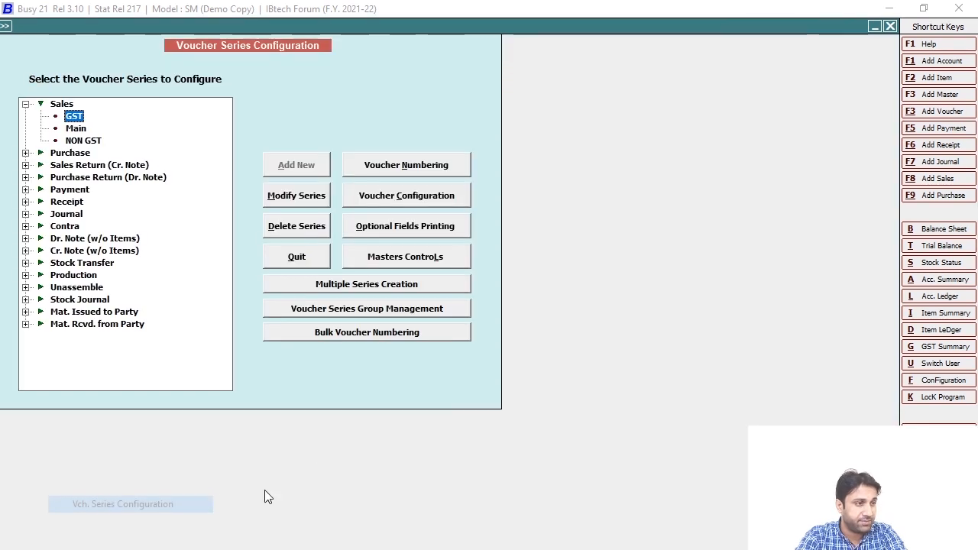
left_click(405, 198)
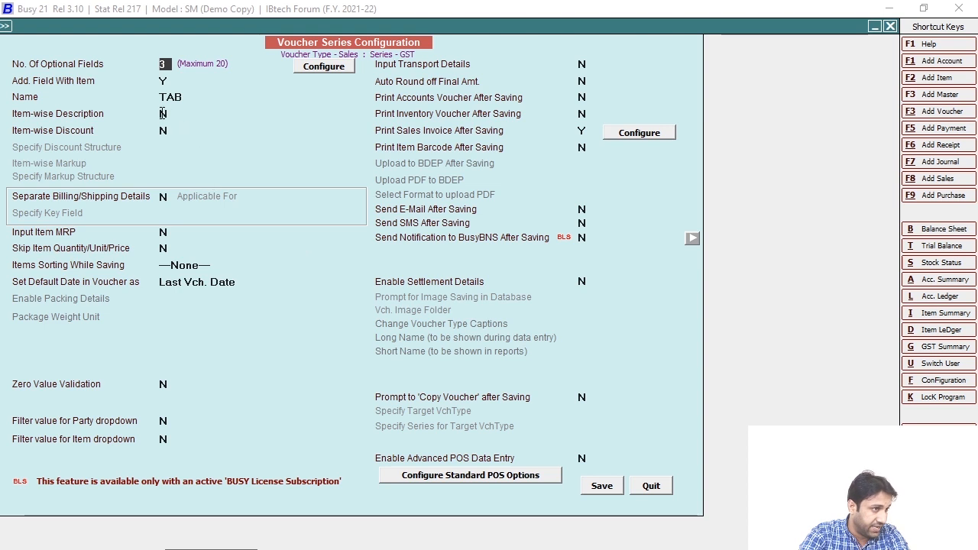
left_click(165, 81)
key("n")
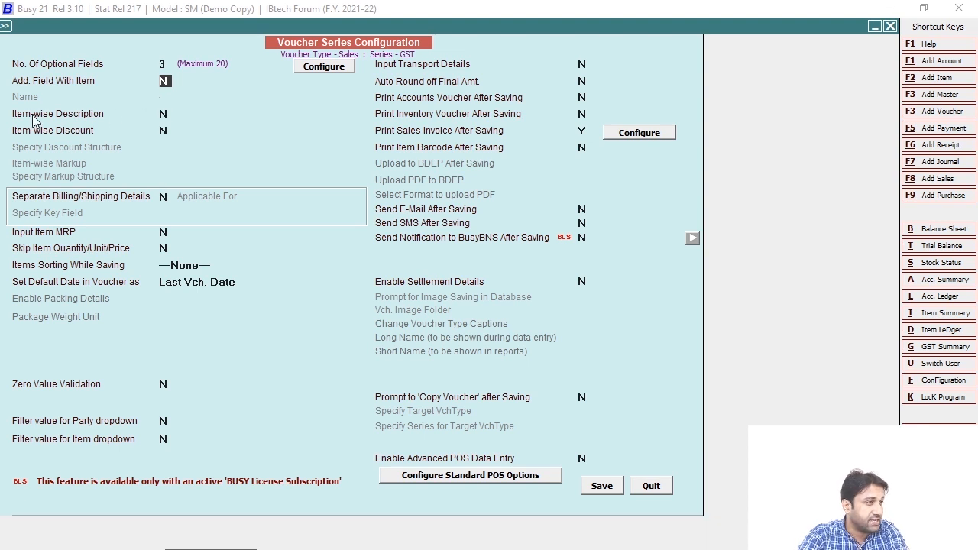
left_click(164, 114)
key("y")
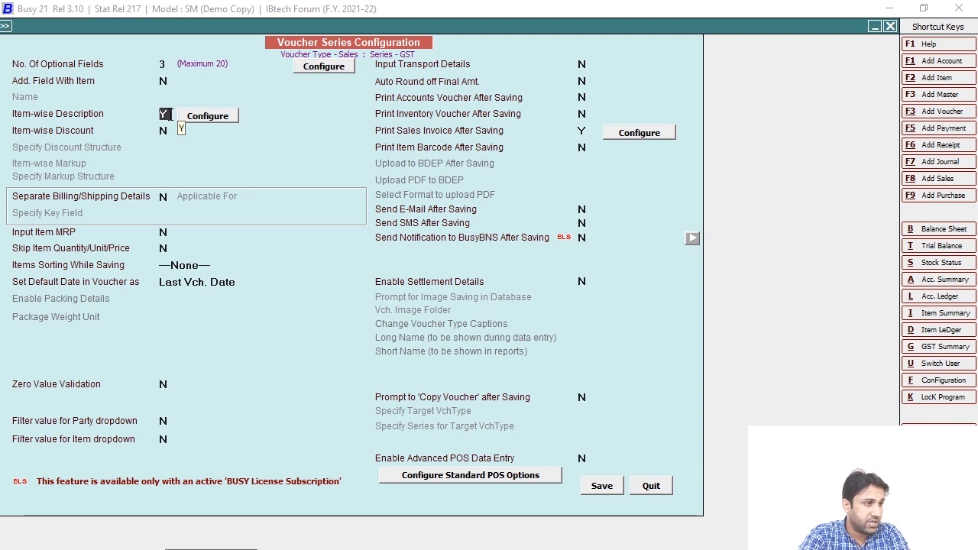
left_click(206, 118)
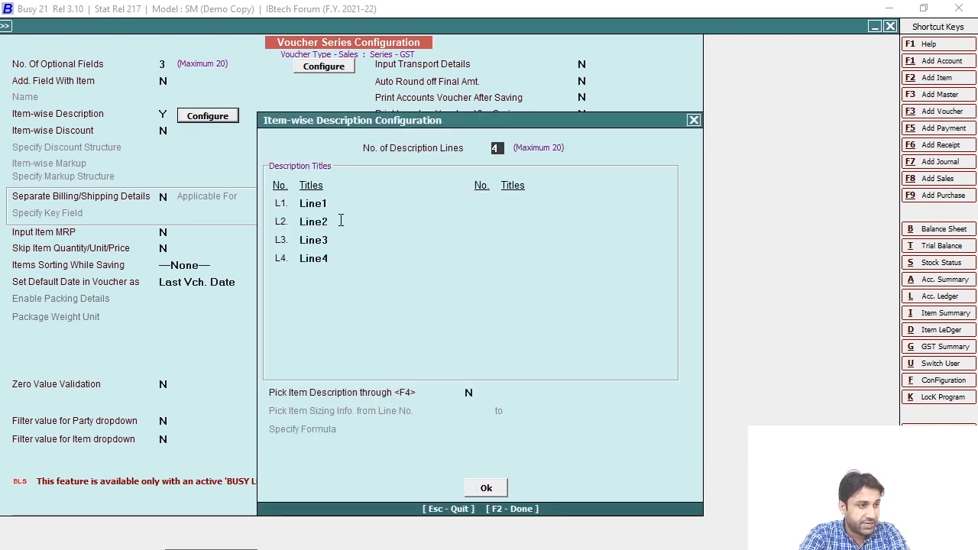
Set No. of Description Lines to 5, title L5 'Line5', keeping Line1–Line4, and confirm
left_click_drag(331, 203, 282, 202)
left_click_drag(337, 222, 278, 224)
left_click_drag(344, 240, 287, 243)
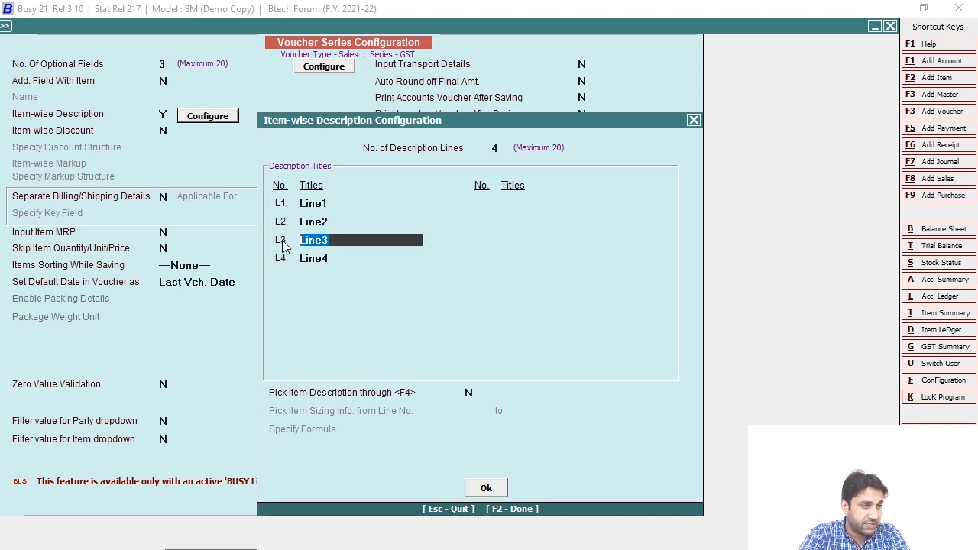
left_click_drag(348, 258, 283, 259)
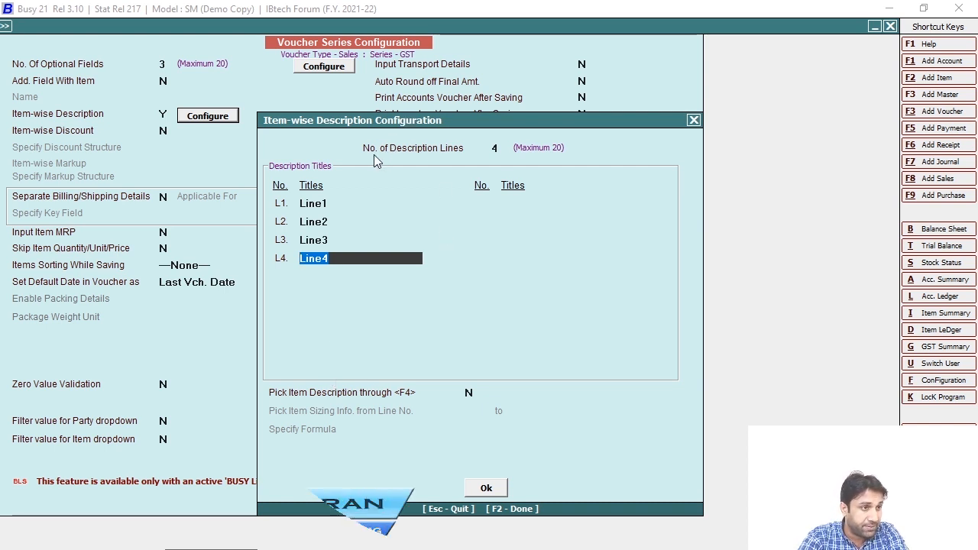
key("Escape")
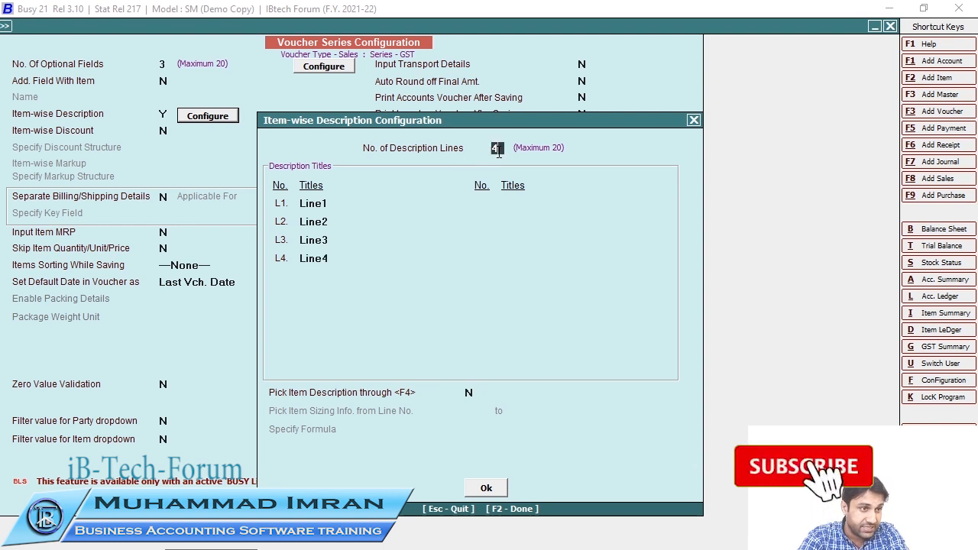
type("5")
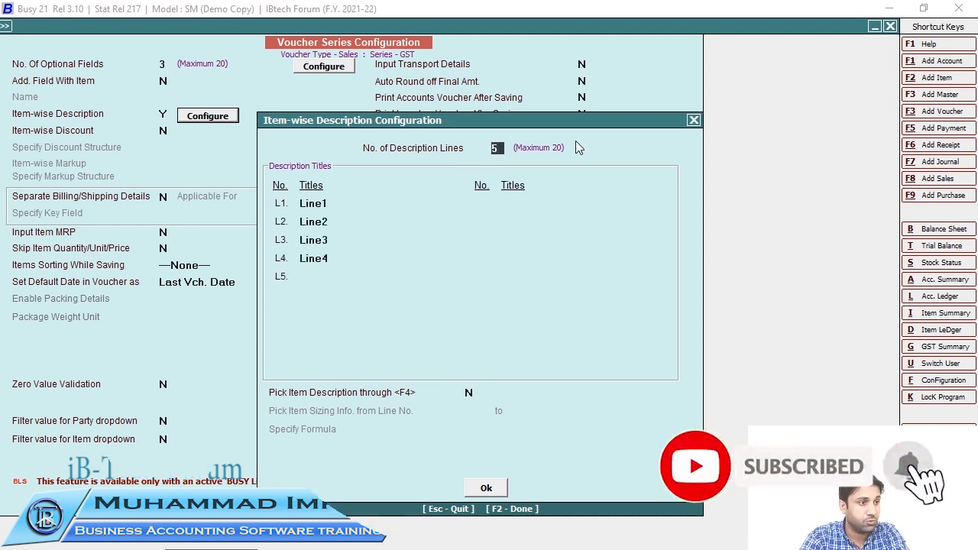
left_click(312, 279)
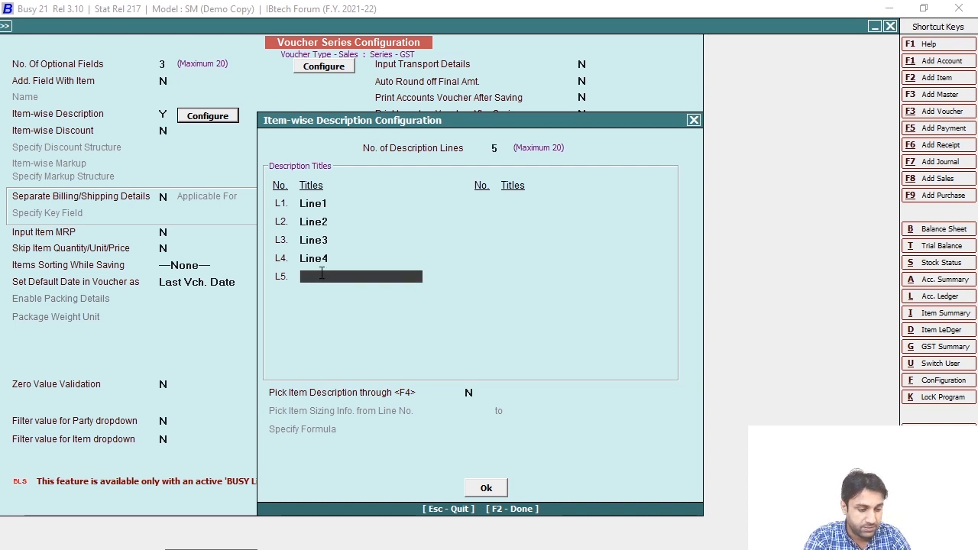
type("Line")
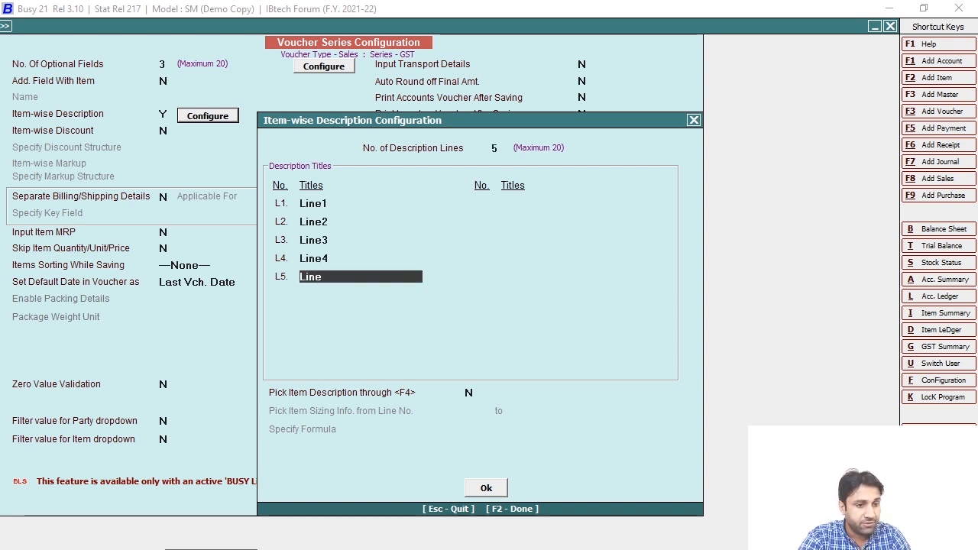
type("5")
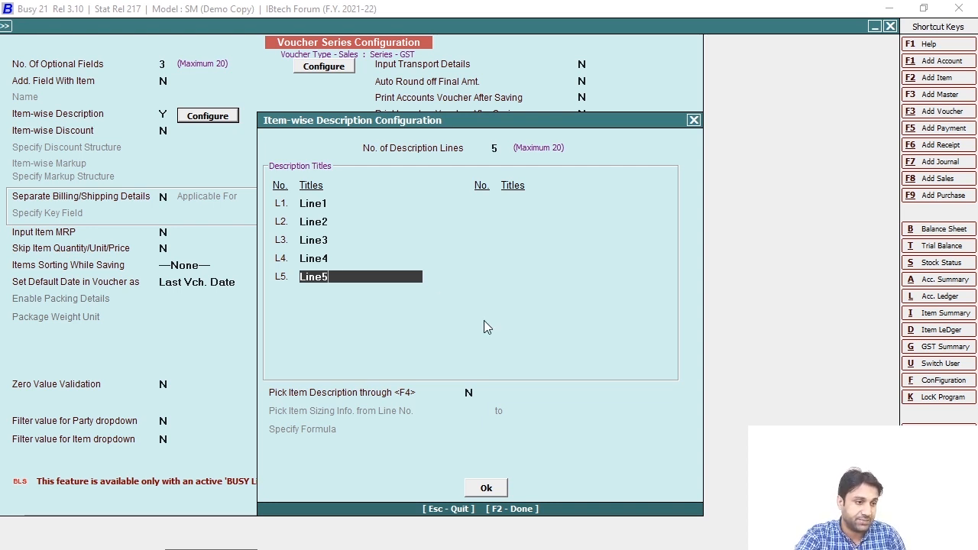
left_click(490, 483)
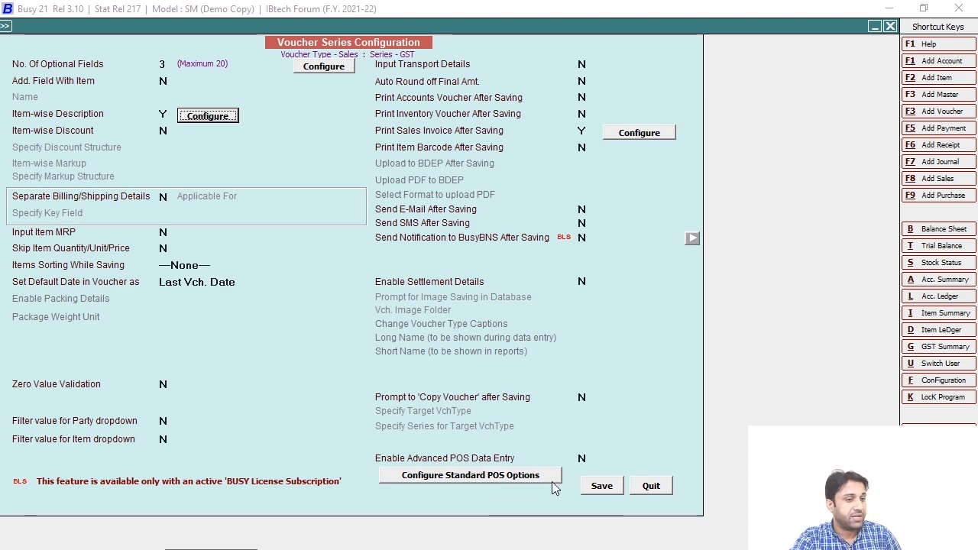
Save the GST series settings, quit the old voucher and start a new GST sales voucher
left_click(590, 486)
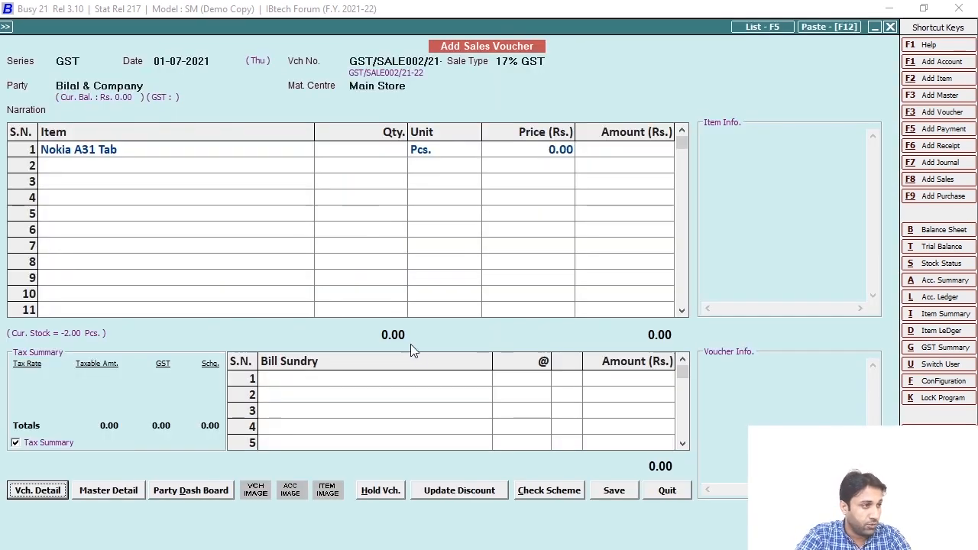
key("Escape")
left_click(526, 415)
left_click(209, 55)
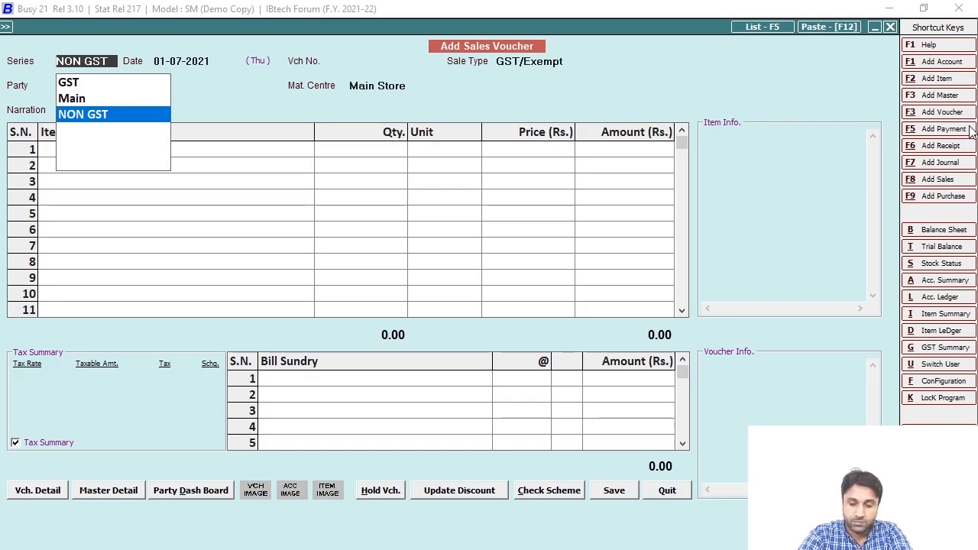
key("Up")
key("Up")
key("Return")
key("Return")
key("Return")
key("Return")
key("Return")
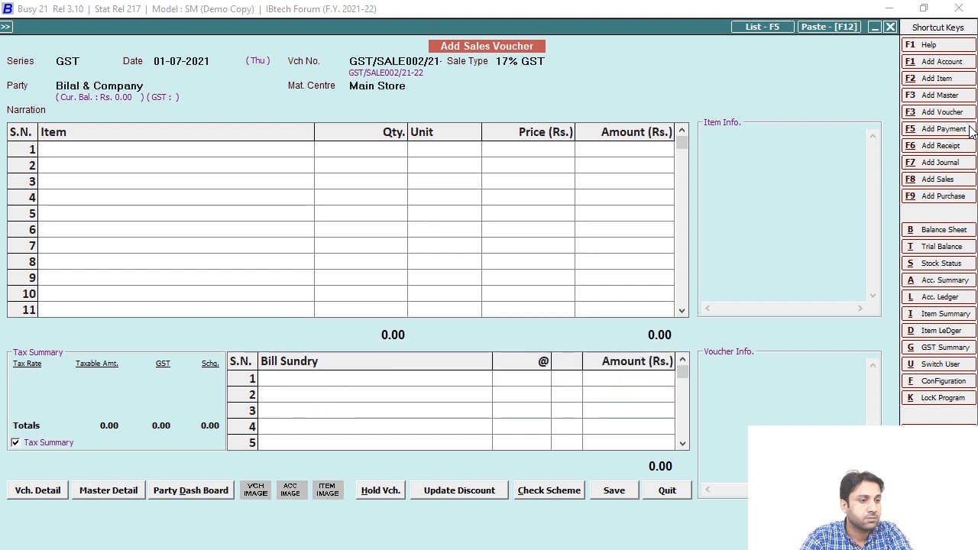
key("Escape")
Add Nokia A31 Tab and fill description lines Line1–Line4 with sample text
type("noki")
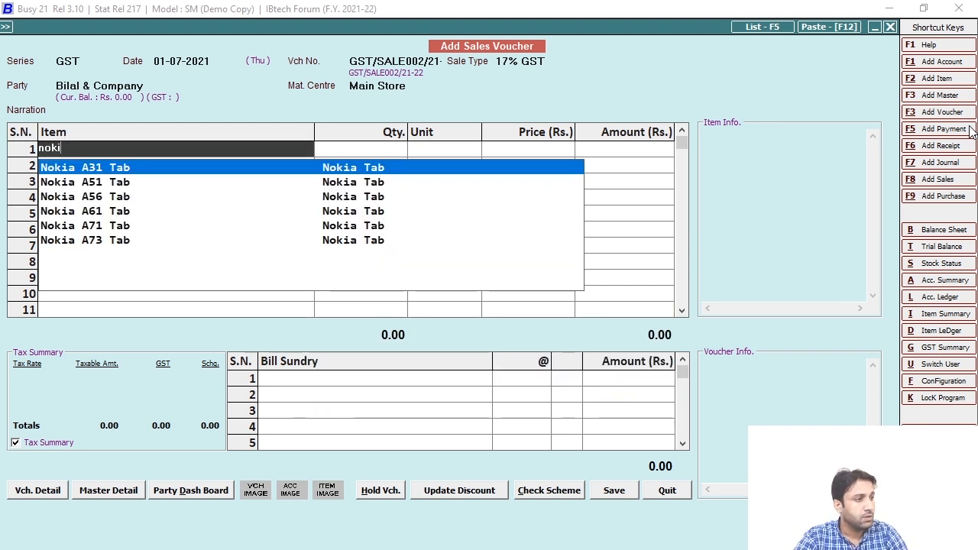
key("Return")
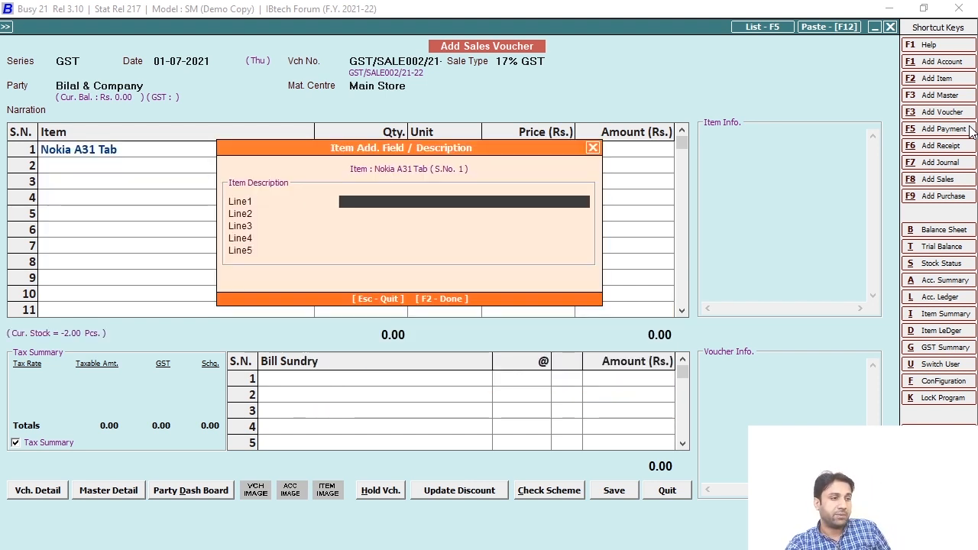
type("Jkchgsdfhgdhgh")
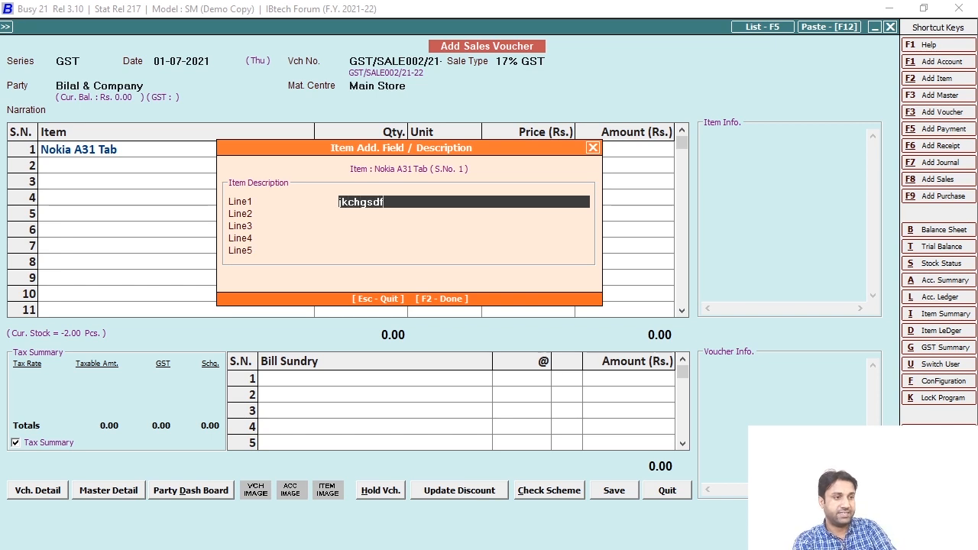
key("Return")
type("Dgshfgdhsfdhs")
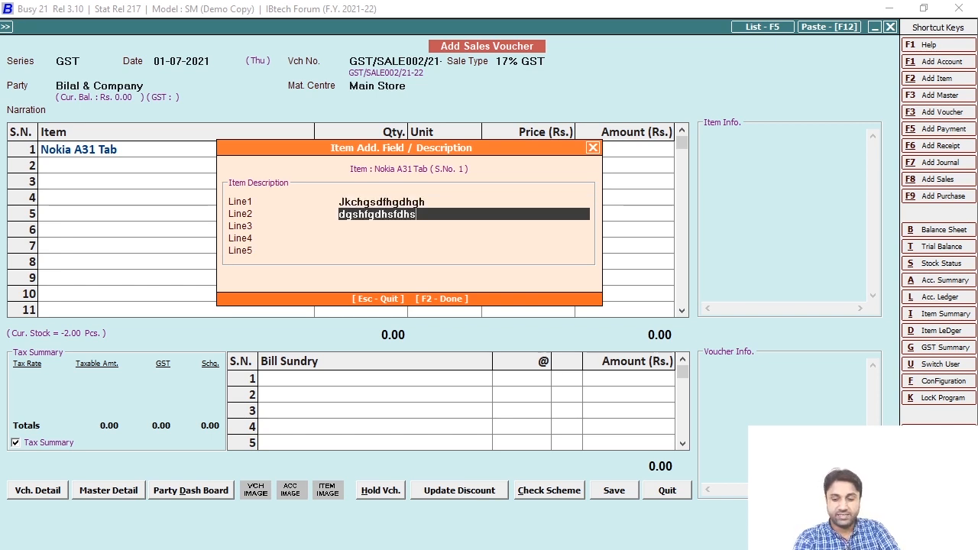
key("Return")
type("asdghagdsghada")
key("Return")
type("ajshgdfahfdhafdgh")
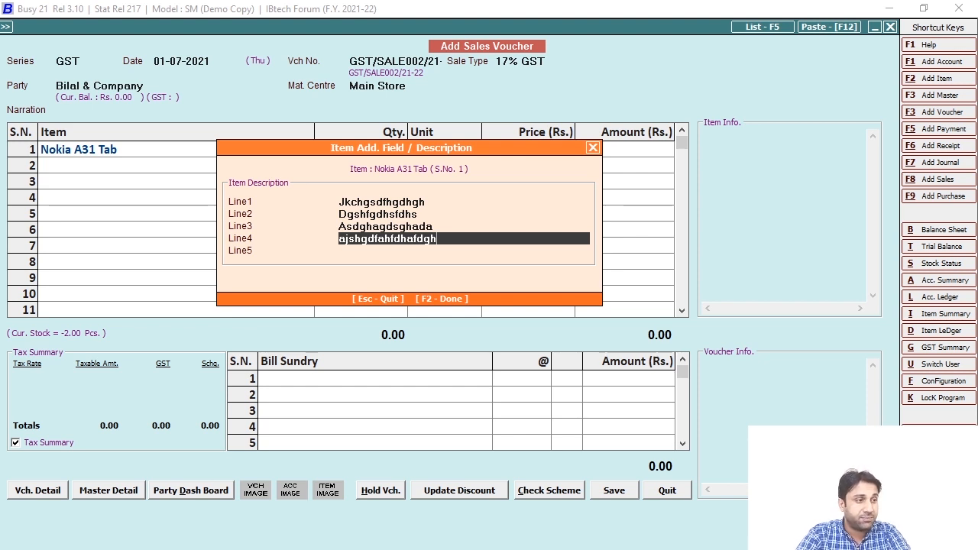
key("Return")
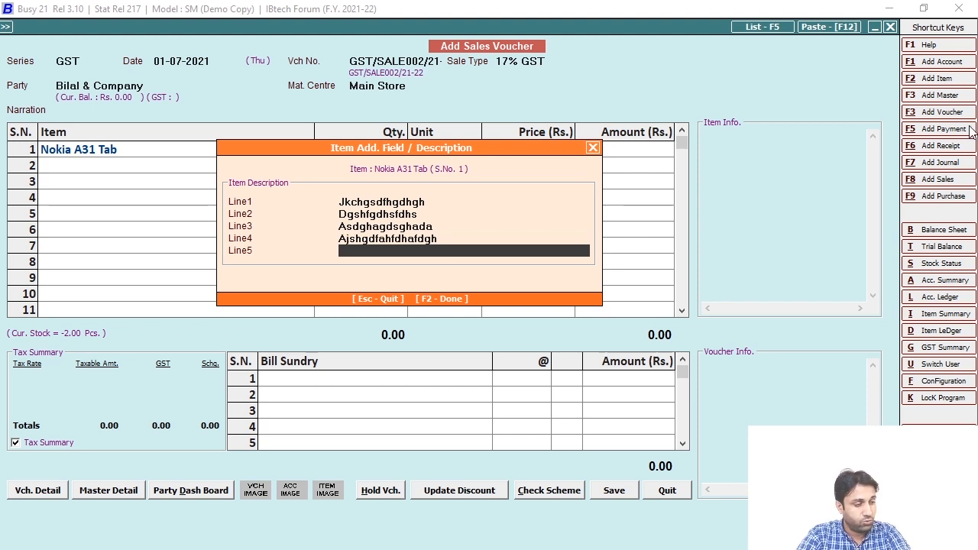